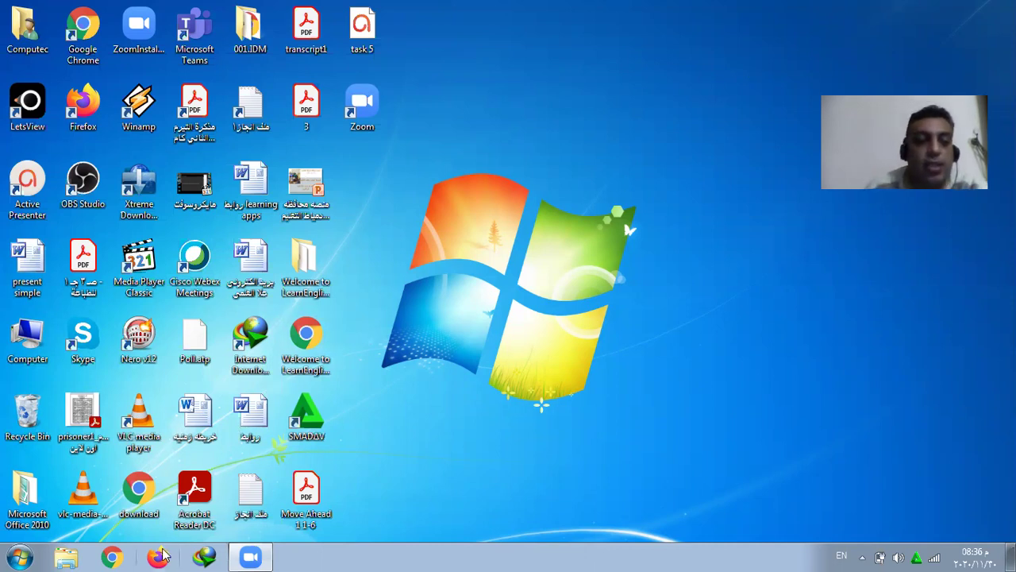
Open Chrome, search Google UK for edmodo, and go to the Edmodo website.
{"action": "left_click", "coordinate": [109, 558]}
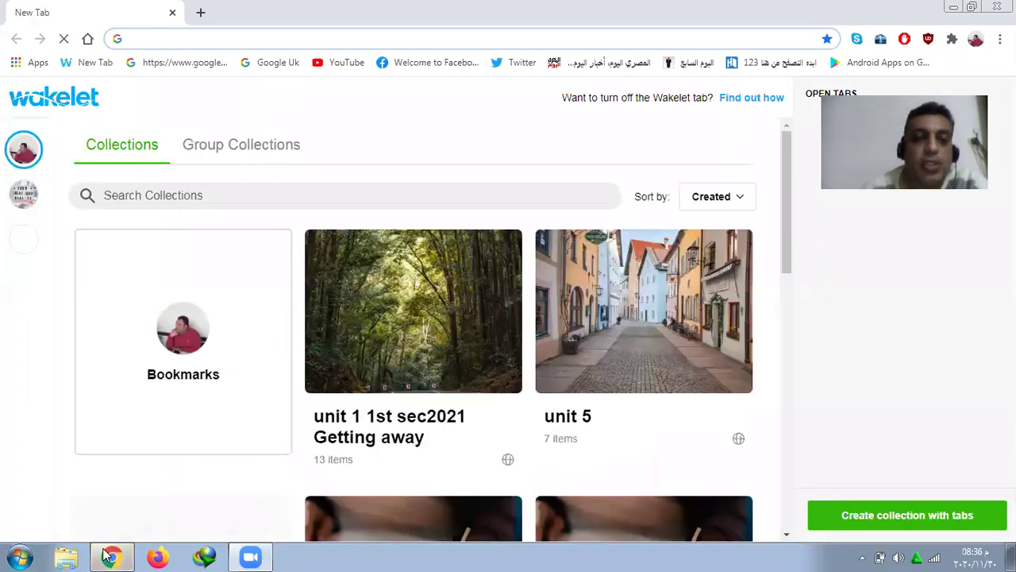
{"action": "left_click", "coordinate": [290, 63]}
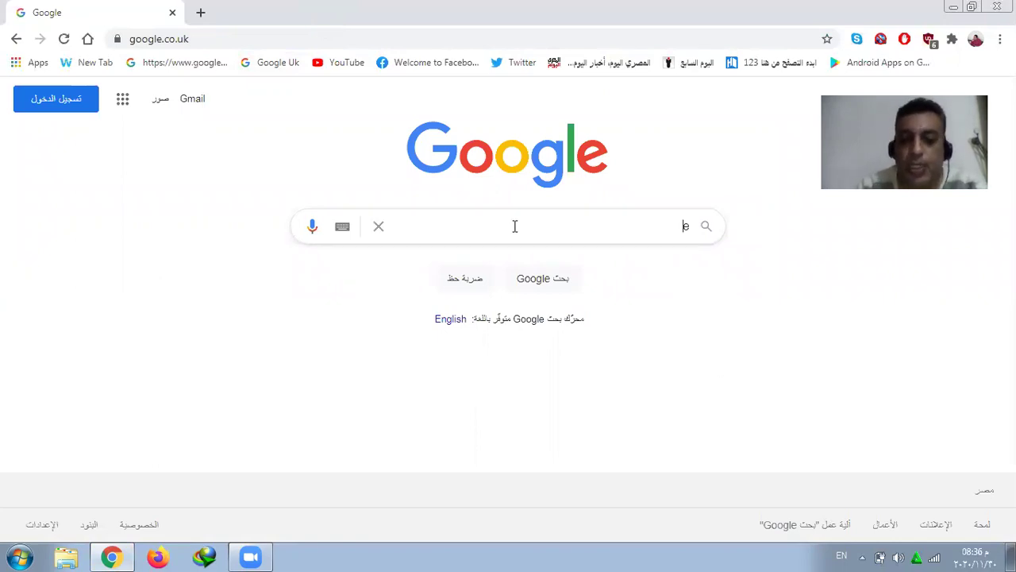
{"action": "type", "text": "d"}
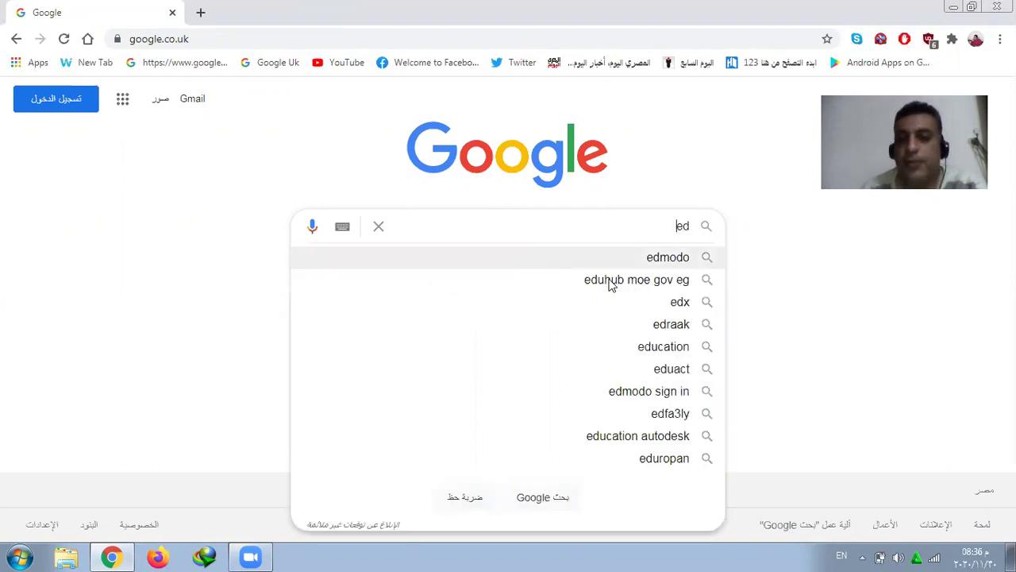
{"action": "left_click", "coordinate": [657, 262]}
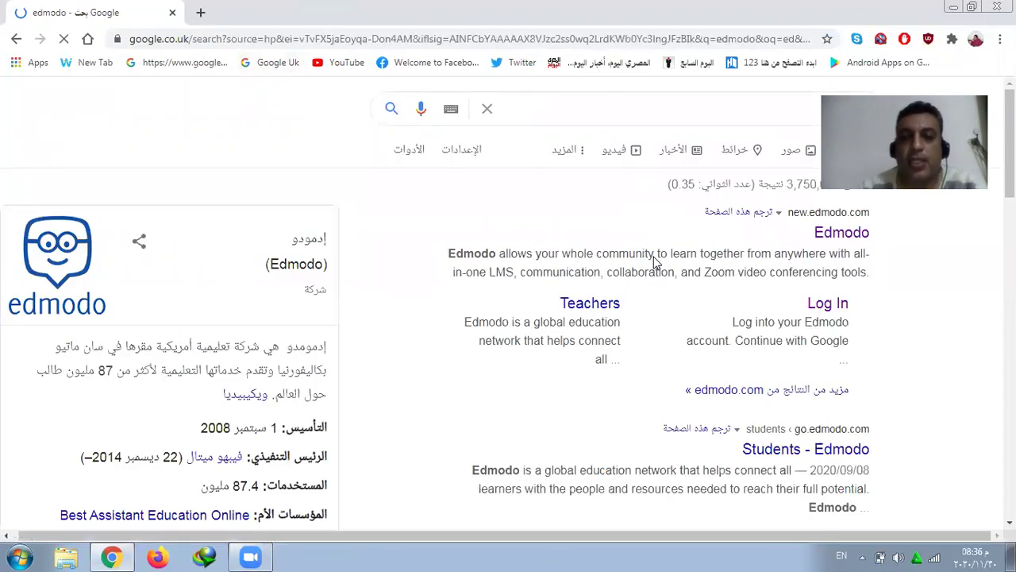
{"action": "left_click", "coordinate": [839, 233]}
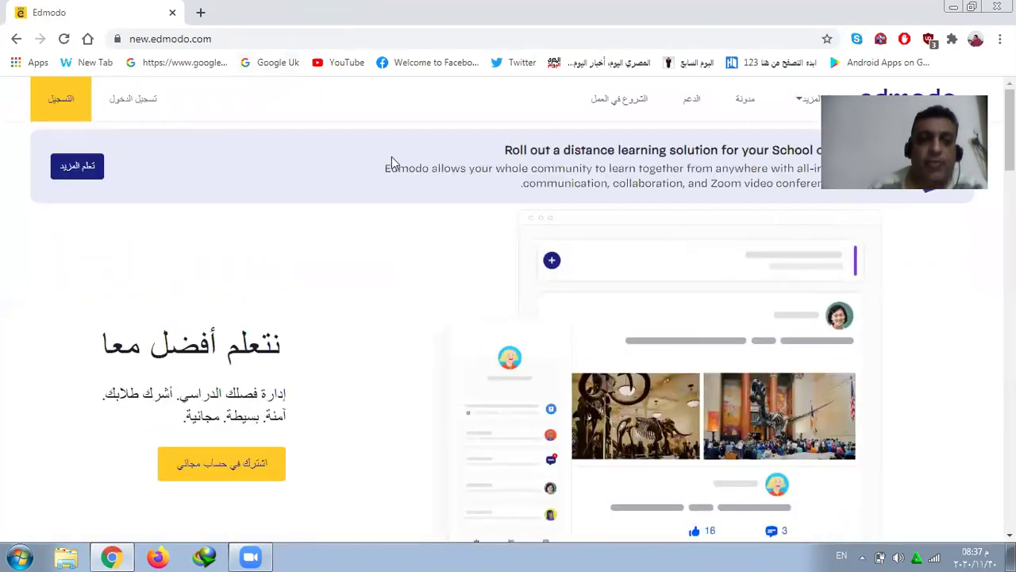
Log in to Edmodo by continuing with Google and view the options for the class list.
{"action": "left_click", "coordinate": [135, 102]}
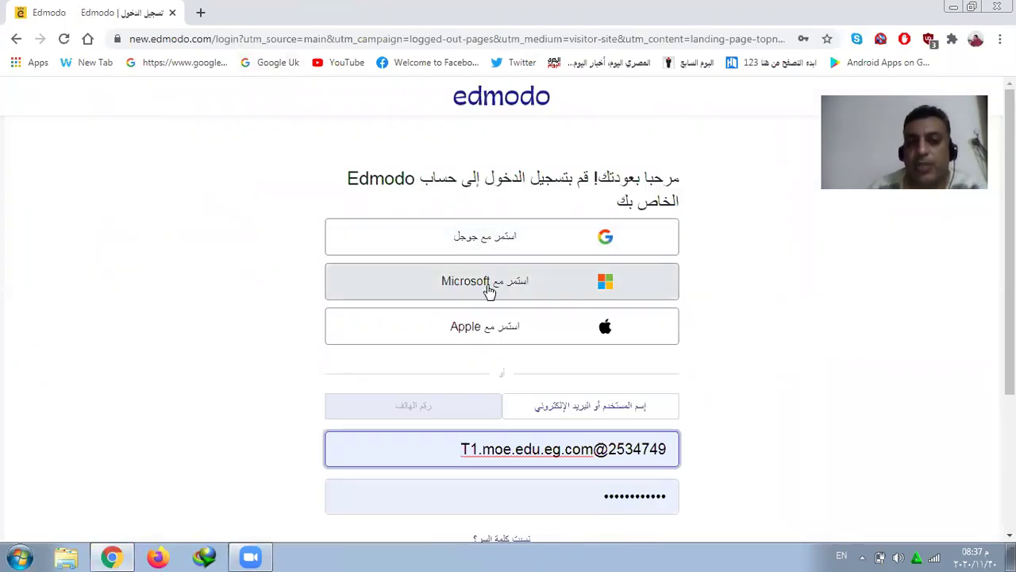
{"action": "left_click", "coordinate": [502, 244]}
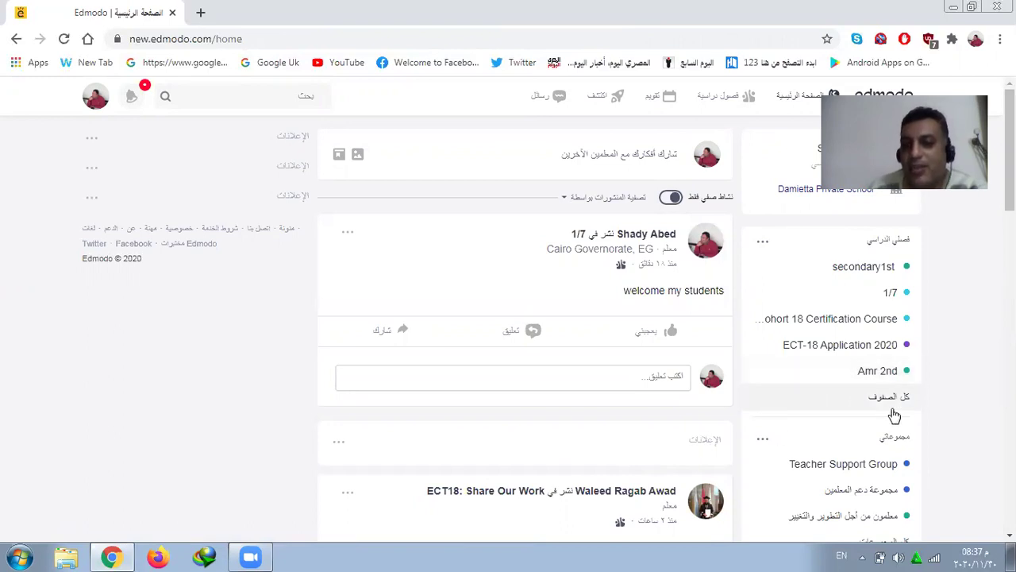
{"action": "left_click", "coordinate": [763, 245]}
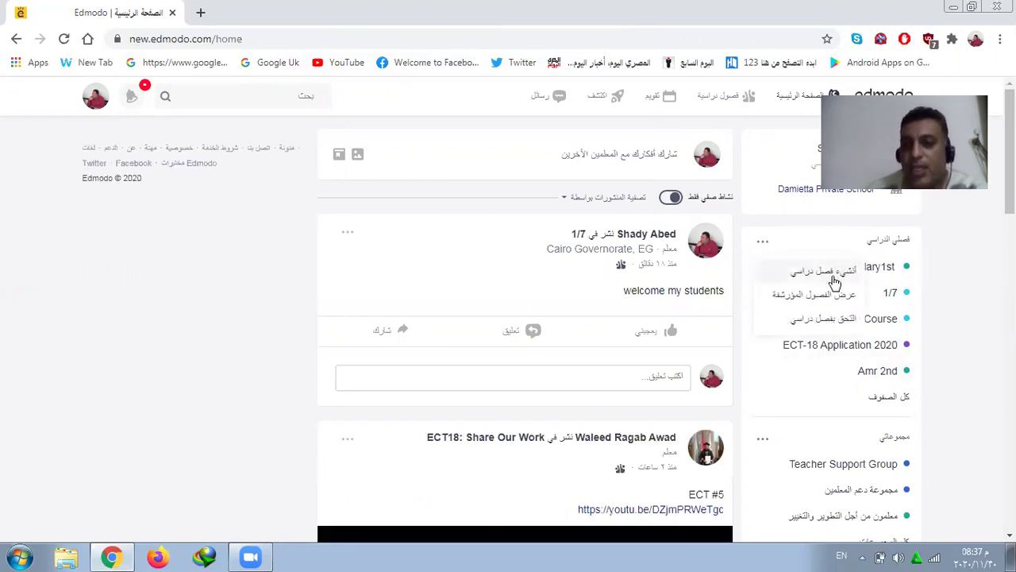
{"action": "left_click", "coordinate": [957, 273]}
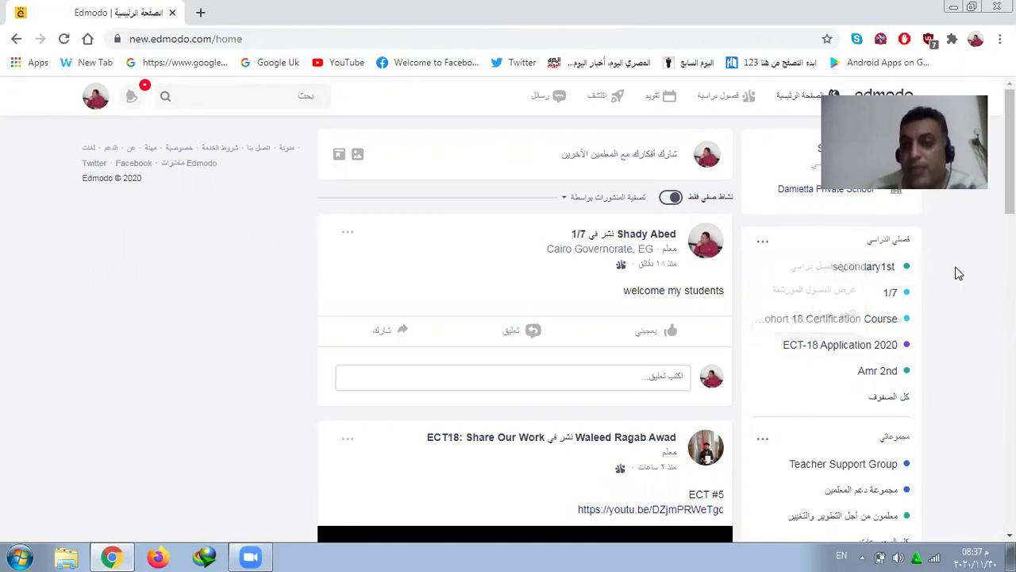
Open class 1/7 from the full class list, and close the Edmodo page.
{"action": "left_click", "coordinate": [883, 401]}
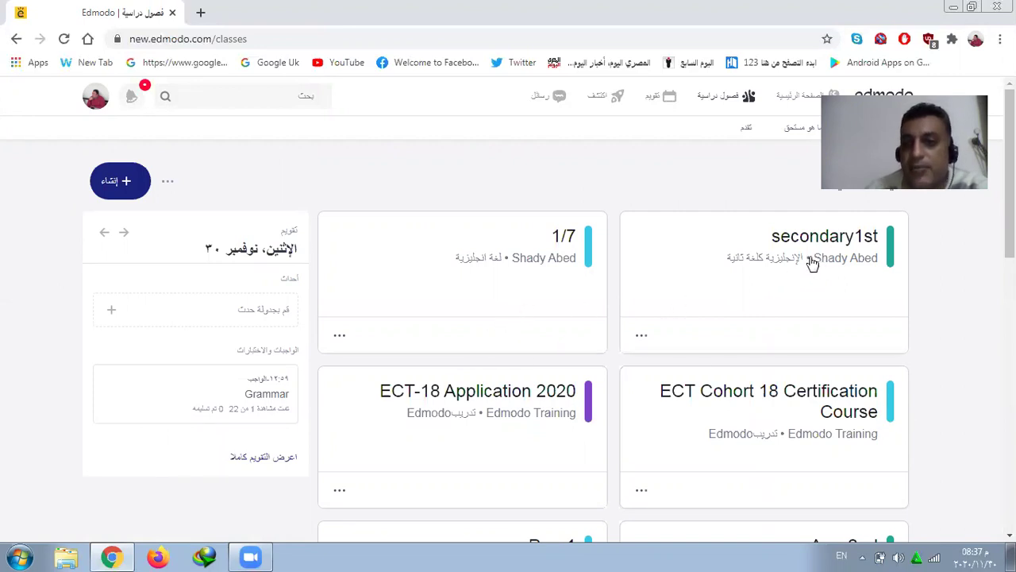
{"action": "left_click", "coordinate": [560, 263]}
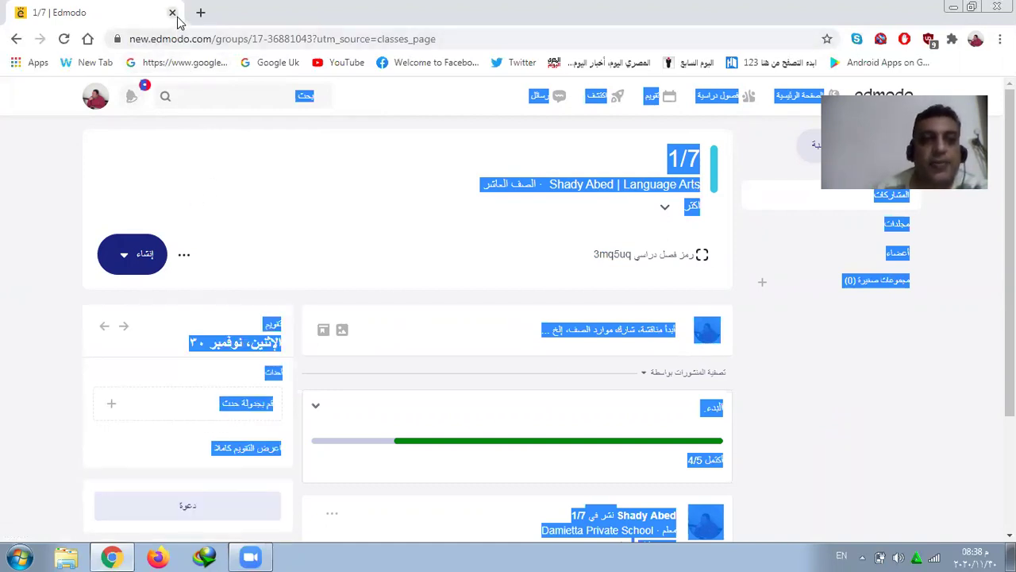
{"action": "left_click", "coordinate": [173, 14]}
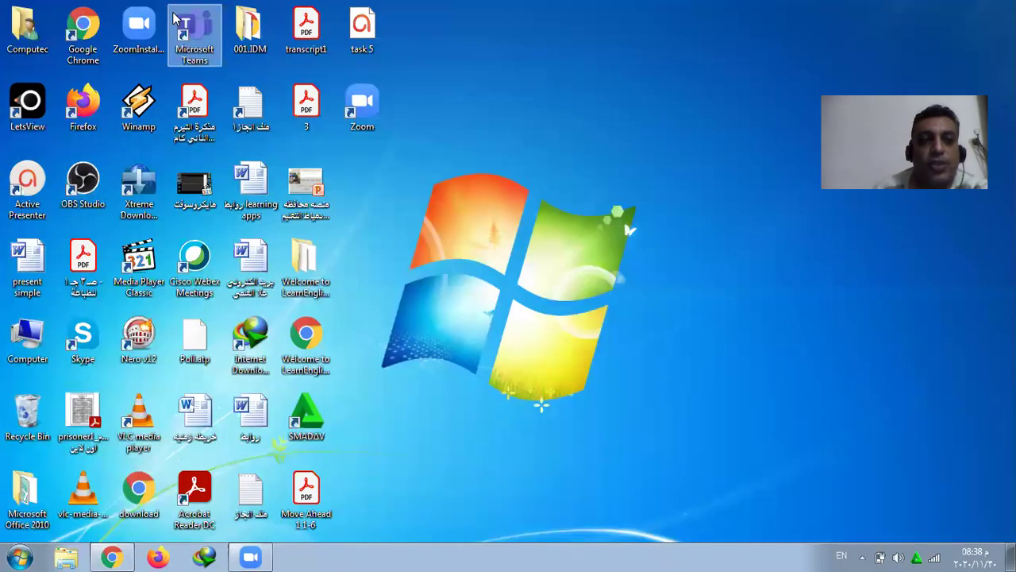
Reopen Chrome, find Edmodo with a Google UK search for edmodo, and open its website.
{"action": "left_click", "coordinate": [112, 556]}
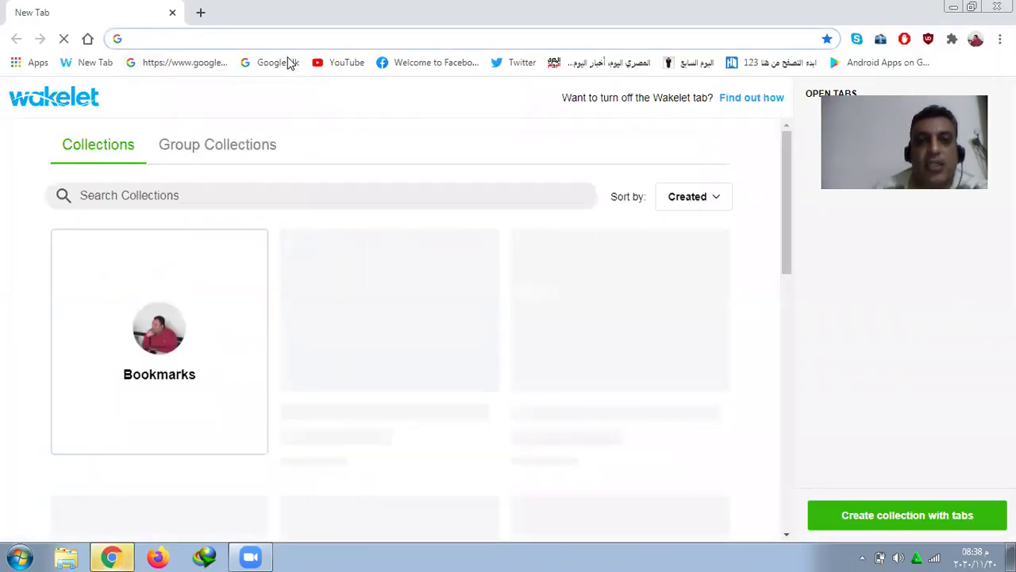
{"action": "left_click", "coordinate": [286, 62]}
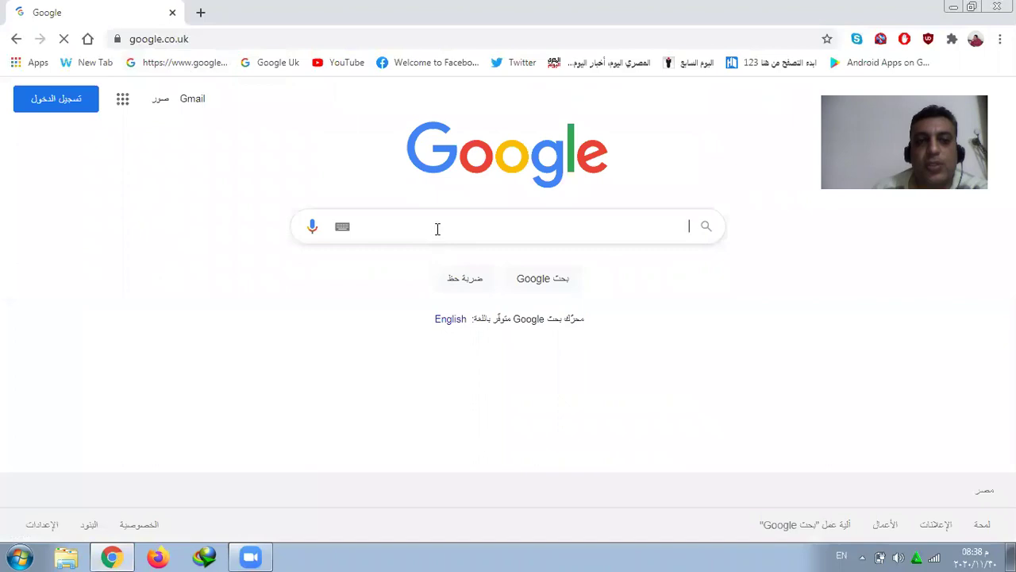
{"action": "type", "text": "ed"}
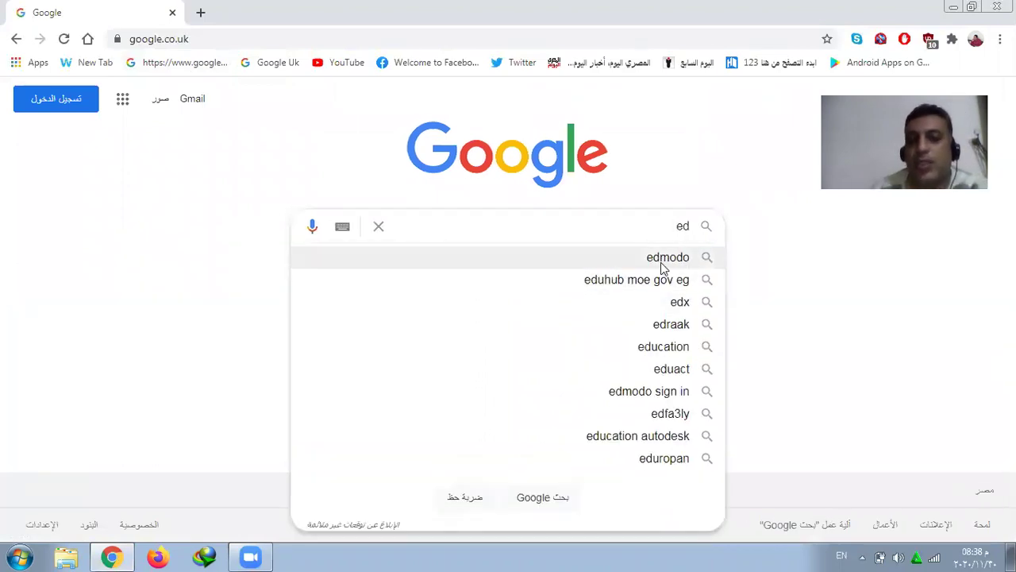
{"action": "left_click", "coordinate": [657, 257]}
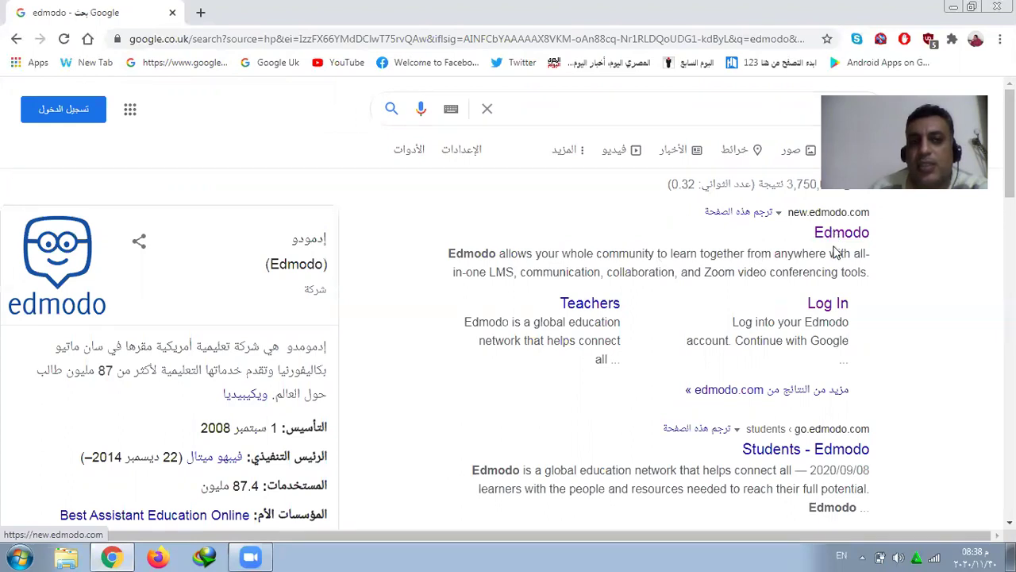
{"action": "left_click", "coordinate": [844, 235]}
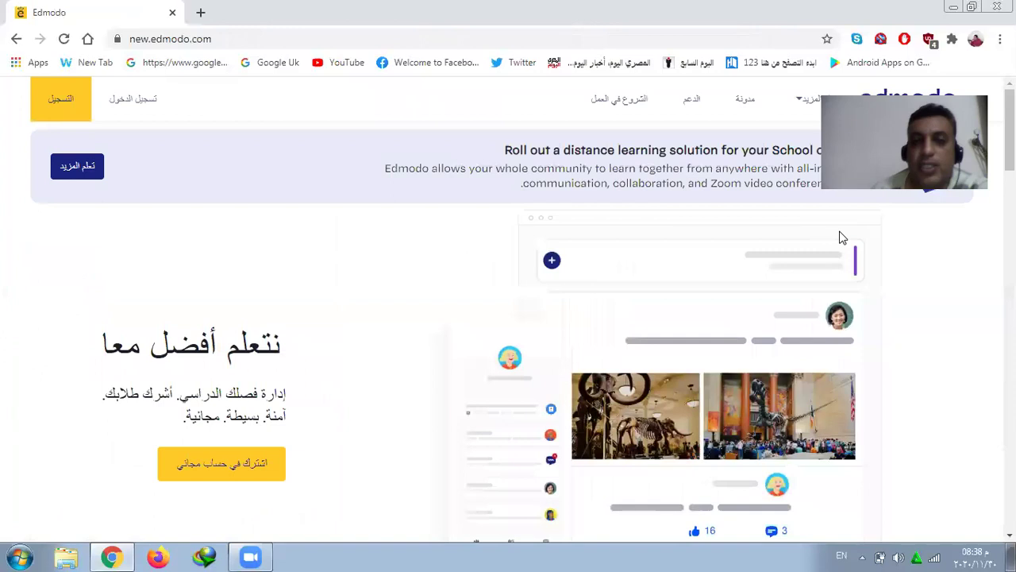
Log in to Edmodo with the Google account and show the page with all classes.
{"action": "left_click", "coordinate": [135, 97]}
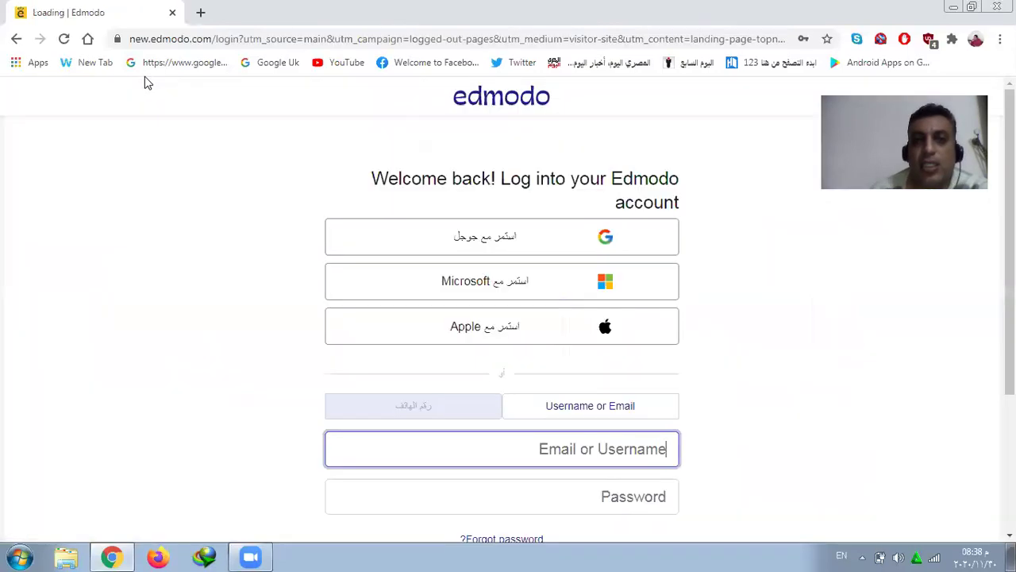
{"action": "left_click", "coordinate": [505, 240]}
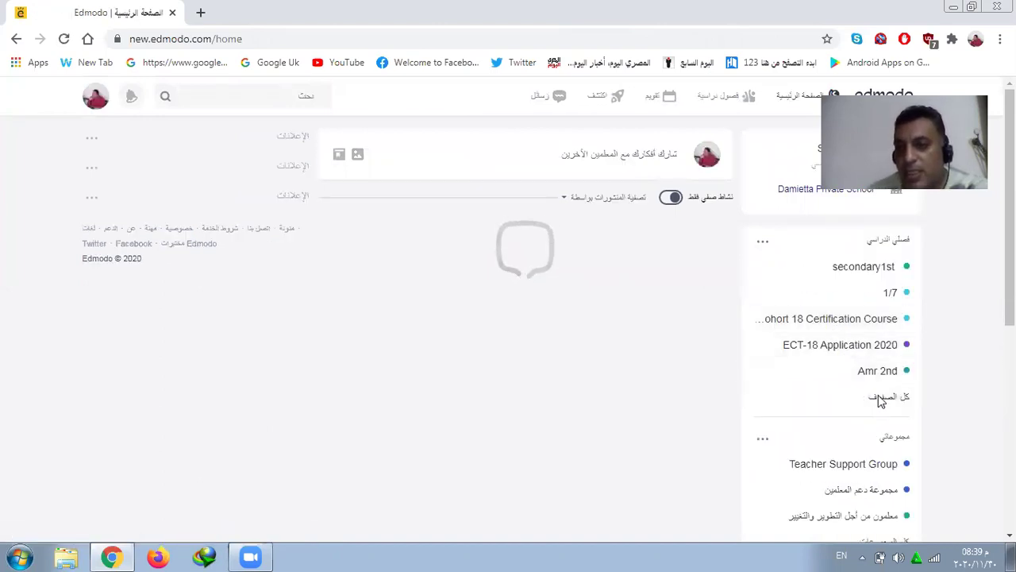
{"action": "left_click", "coordinate": [881, 401]}
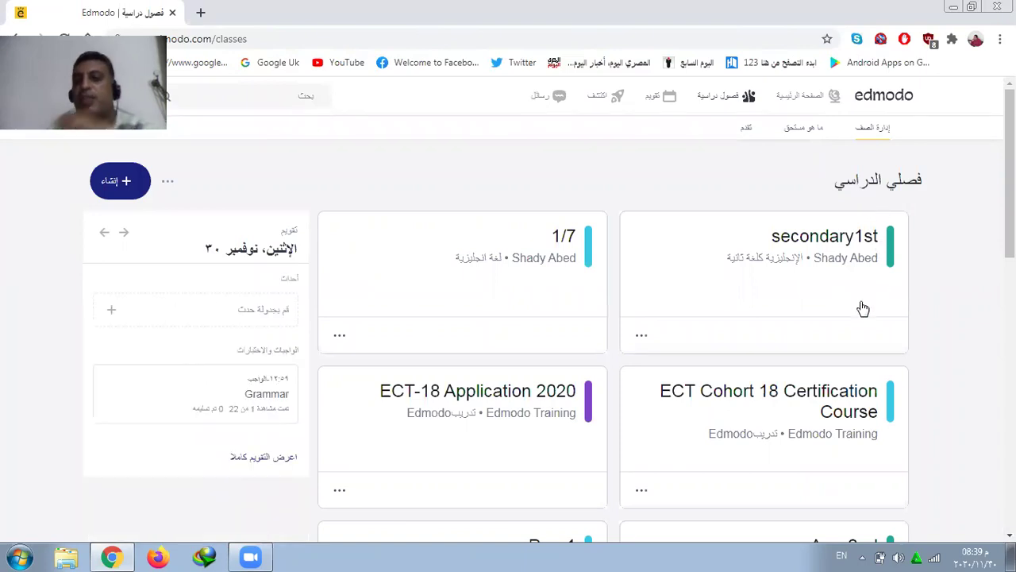
Open the class الصف الأول الثانوى مدرسه دمياط الثانويه الخاصه from the class list.
{"action": "scroll", "coordinate": [767, 351], "scroll_direction": "down", "scroll_amount": 4}
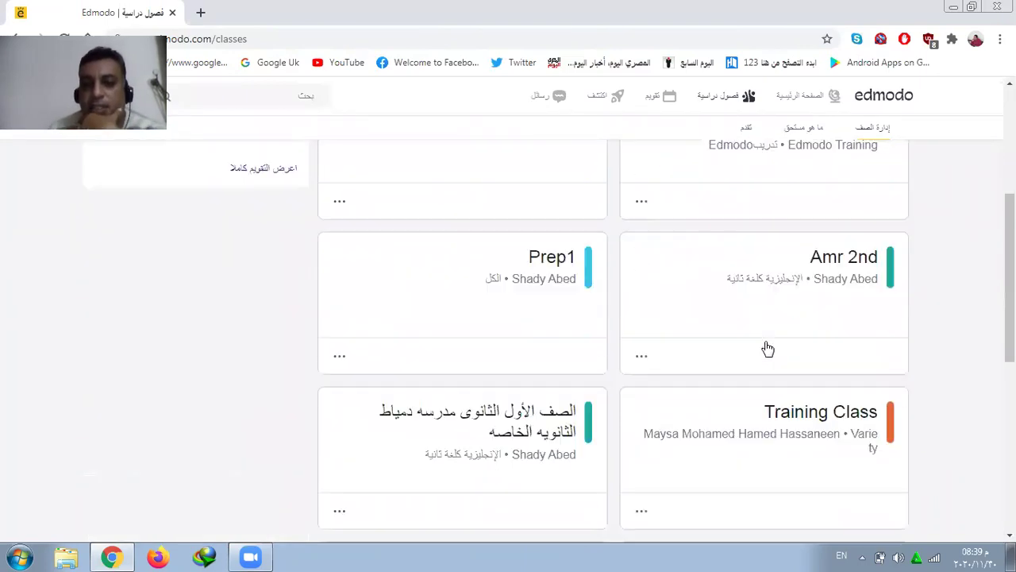
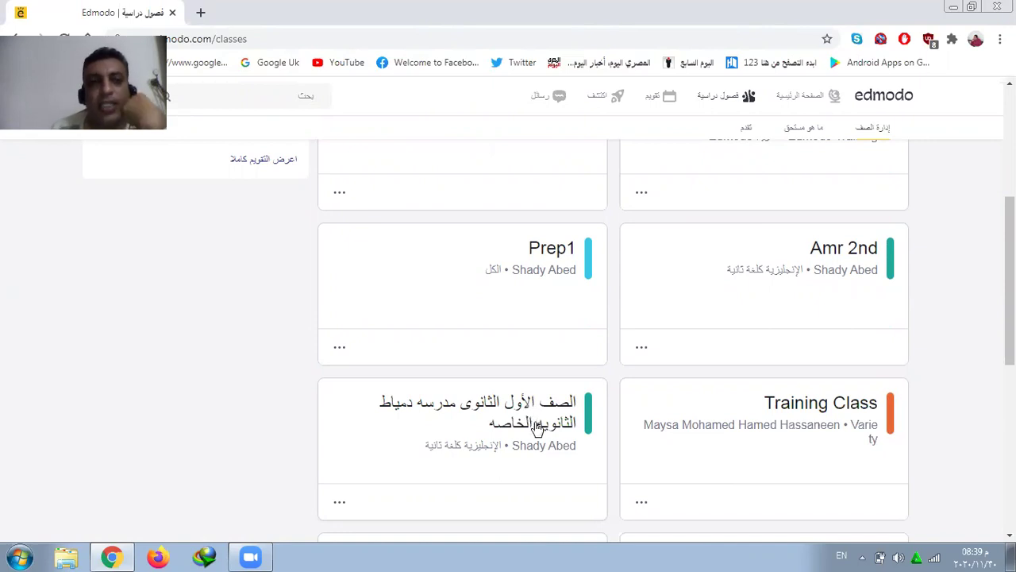
{"action": "left_click", "coordinate": [536, 427]}
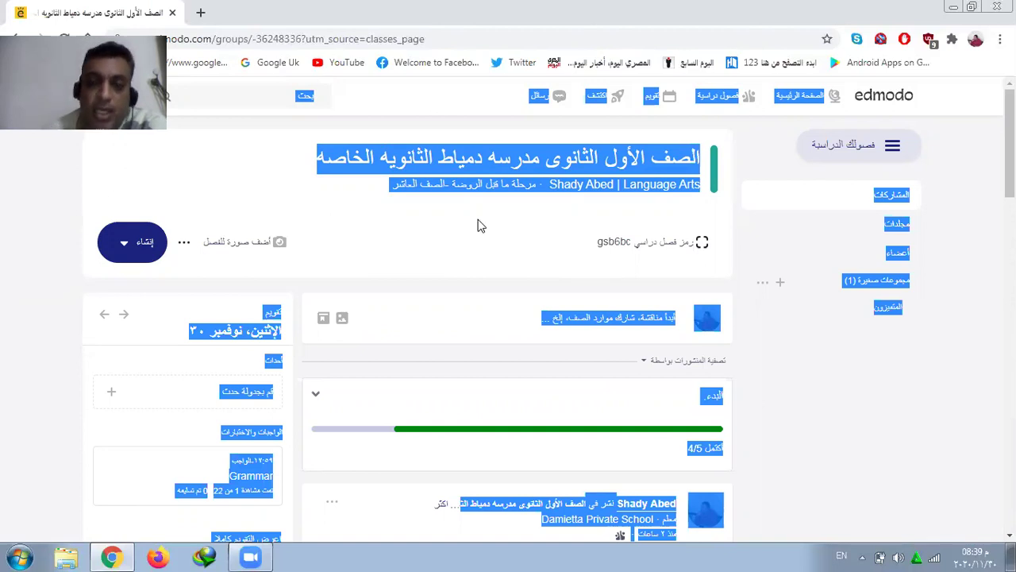
{"action": "left_click", "coordinate": [392, 267]}
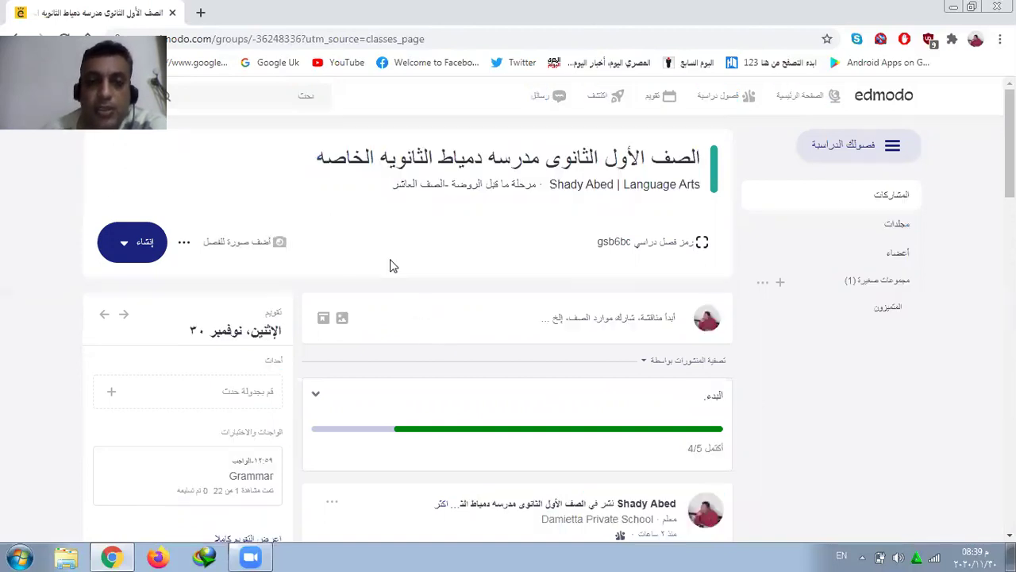
View the class page's new-post form and its class options with the join link, closing both without changes.
{"action": "left_click", "coordinate": [543, 318]}
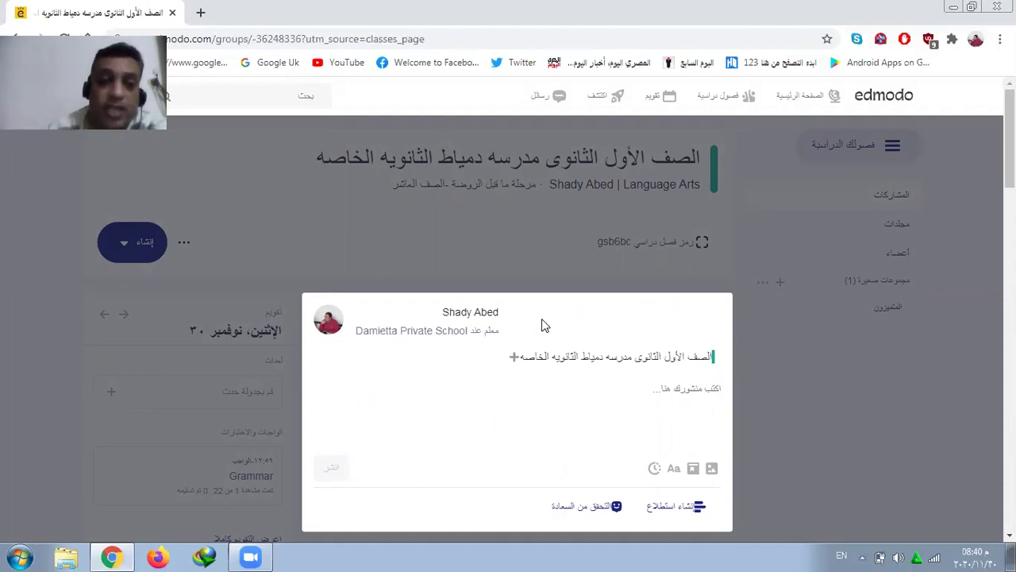
{"action": "left_click", "coordinate": [502, 205]}
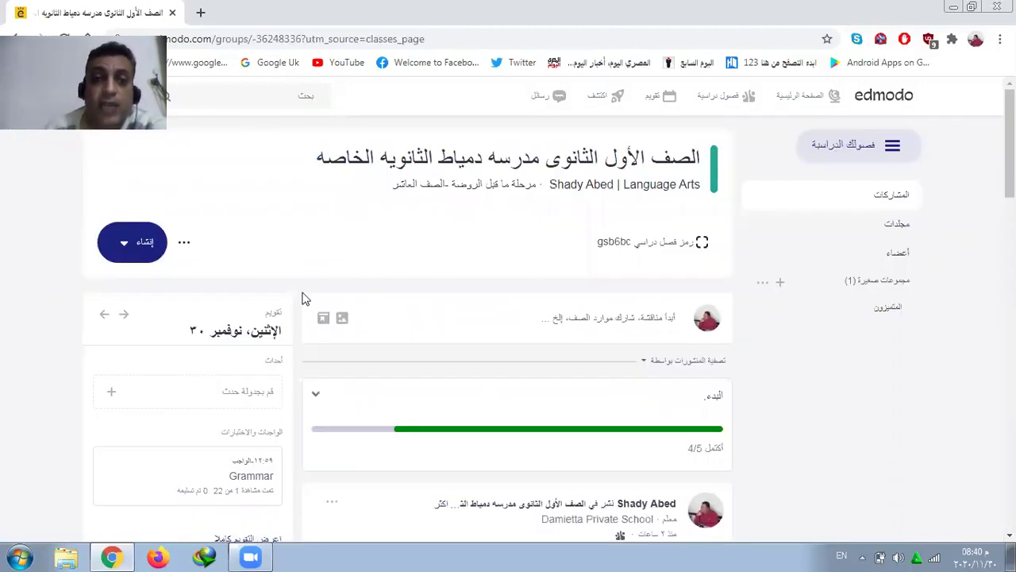
{"action": "left_click", "coordinate": [185, 246]}
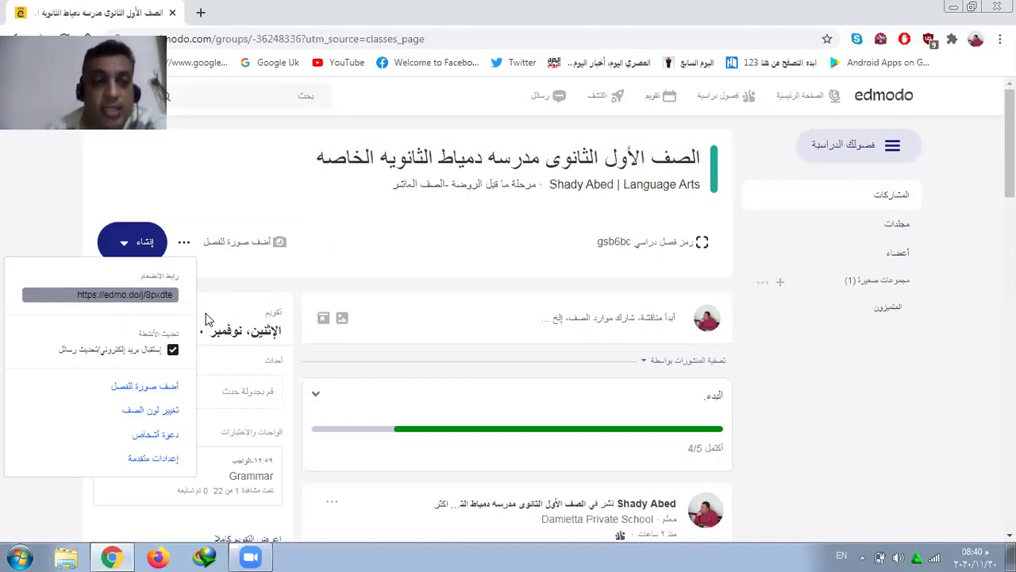
{"action": "left_click", "coordinate": [310, 226]}
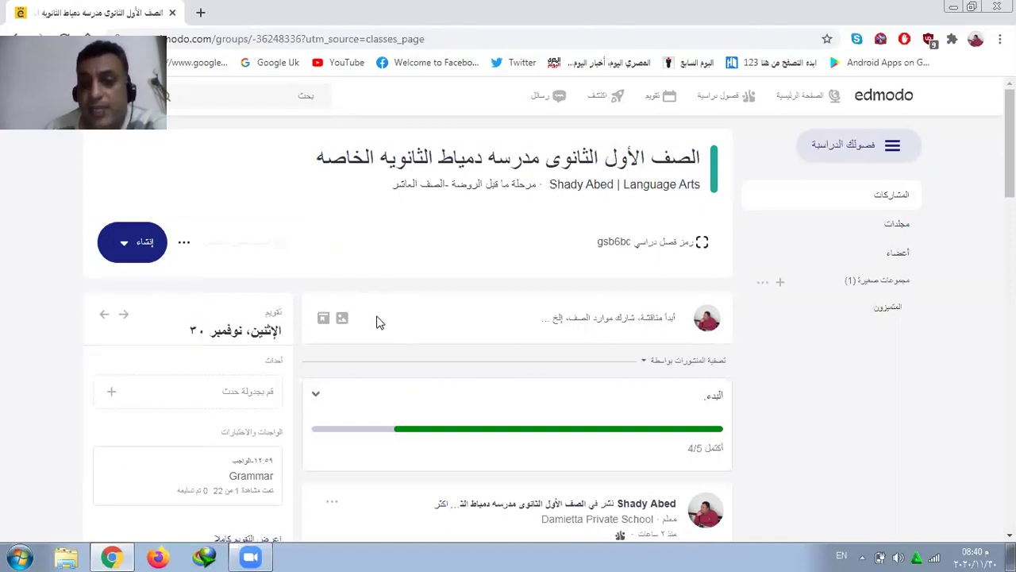
Review the earlier posts, homework assignments and comments in the class feed.
{"action": "scroll", "coordinate": [379, 322], "scroll_direction": "down", "scroll_amount": 4}
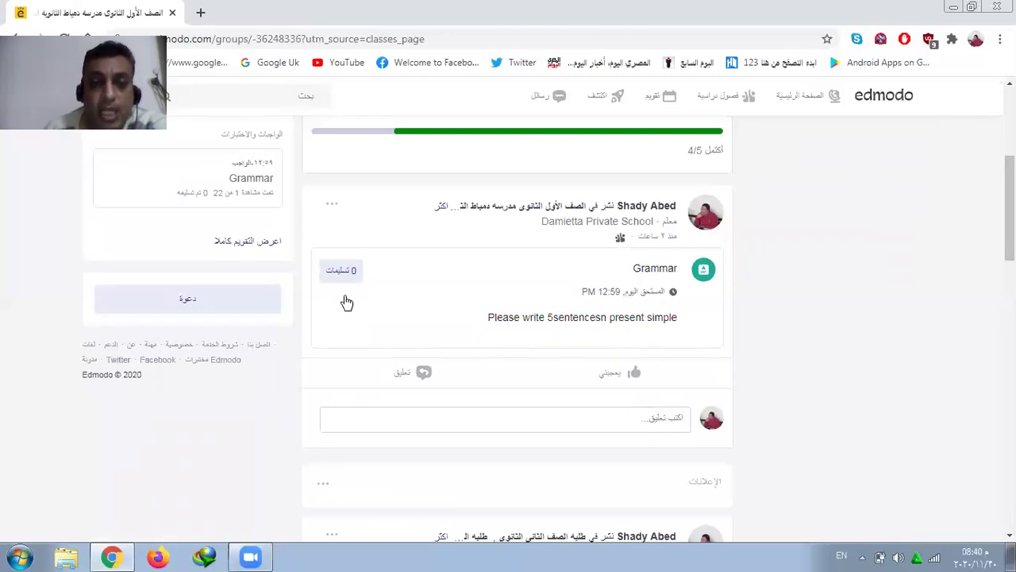
{"action": "scroll", "coordinate": [378, 303], "scroll_direction": "down", "scroll_amount": 2}
{"action": "scroll", "coordinate": [378, 303], "scroll_direction": "down", "scroll_amount": 8}
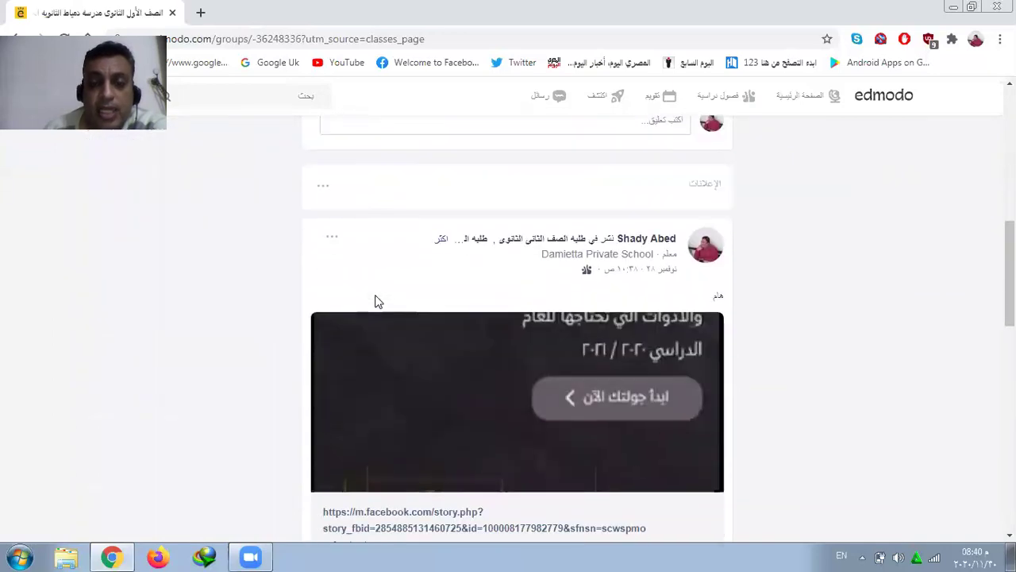
{"action": "scroll", "coordinate": [378, 302], "scroll_direction": "down", "scroll_amount": 5}
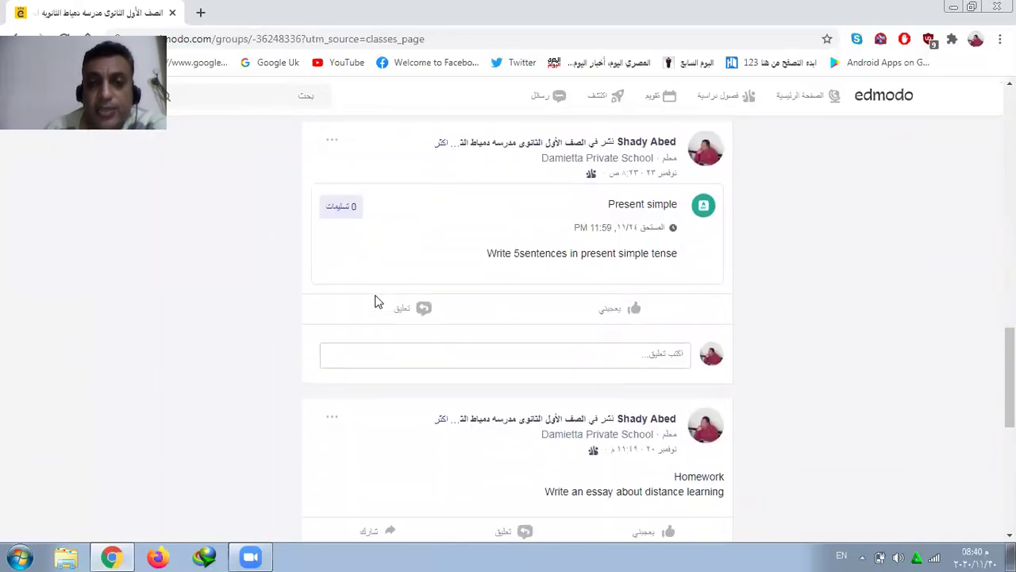
{"action": "scroll", "coordinate": [378, 302], "scroll_direction": "down", "scroll_amount": 3}
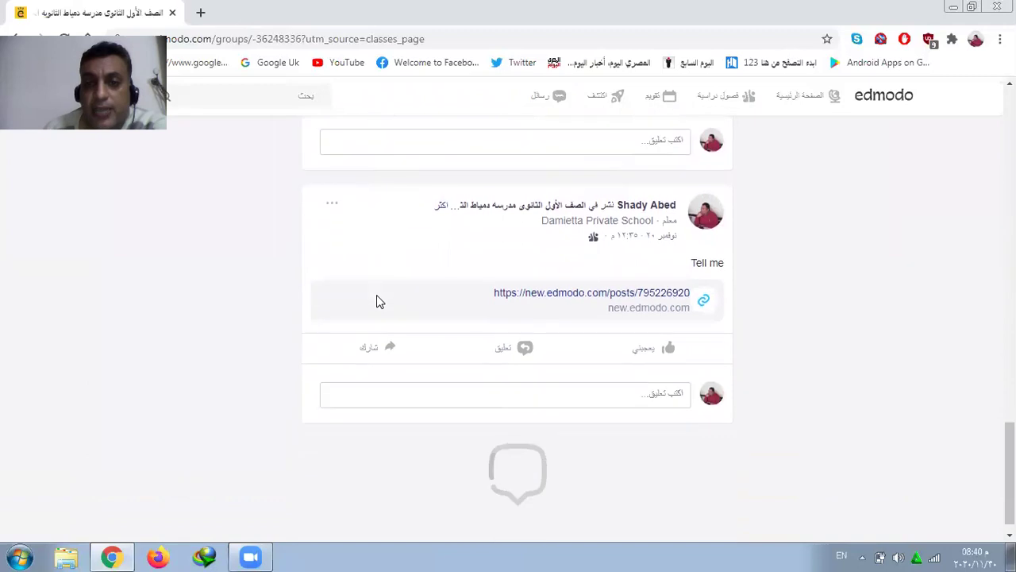
{"action": "scroll", "coordinate": [377, 301], "scroll_direction": "down", "scroll_amount": 4}
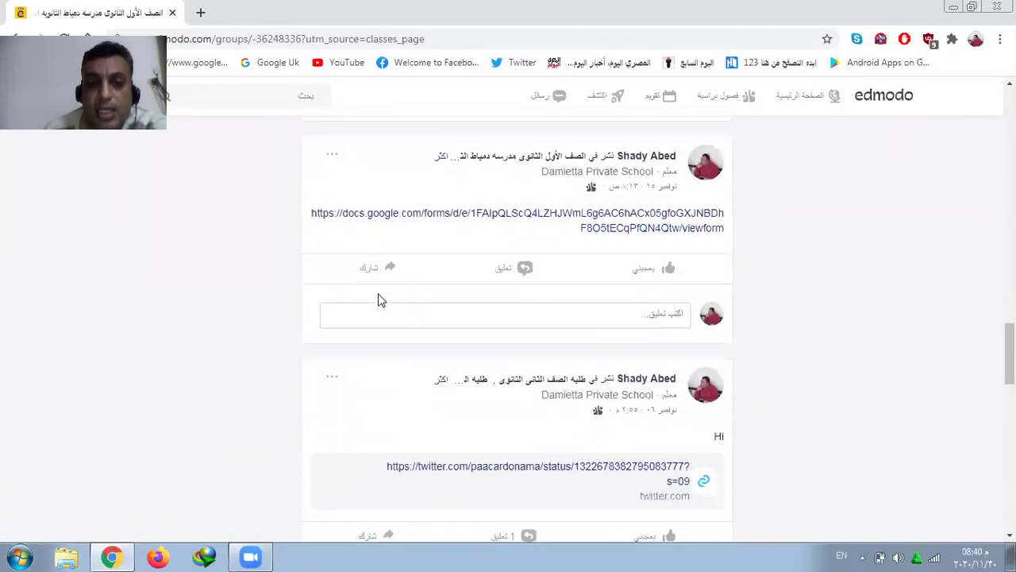
{"action": "scroll", "coordinate": [378, 300], "scroll_direction": "down", "scroll_amount": 2}
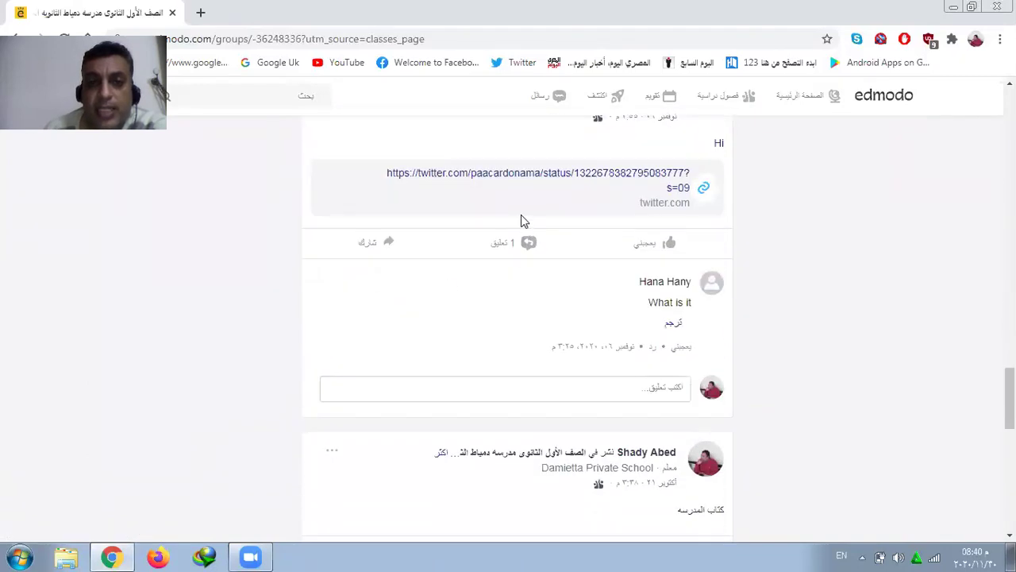
{"action": "scroll", "coordinate": [548, 283], "scroll_direction": "down", "scroll_amount": 2}
{"action": "scroll", "coordinate": [533, 284], "scroll_direction": "down", "scroll_amount": 3}
{"action": "scroll", "coordinate": [530, 288], "scroll_direction": "down", "scroll_amount": 5}
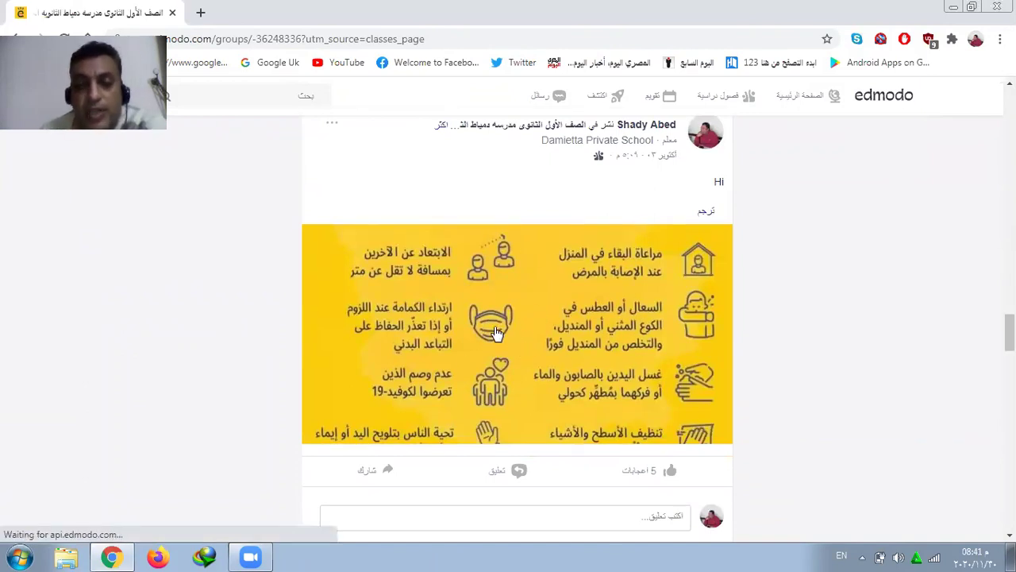
Briefly play and pause the embedded YouTube video in the قاعده Should post of the class feed.
{"action": "scroll", "coordinate": [497, 325], "scroll_direction": "down", "scroll_amount": 6}
{"action": "scroll", "coordinate": [508, 306], "scroll_direction": "up", "scroll_amount": 1}
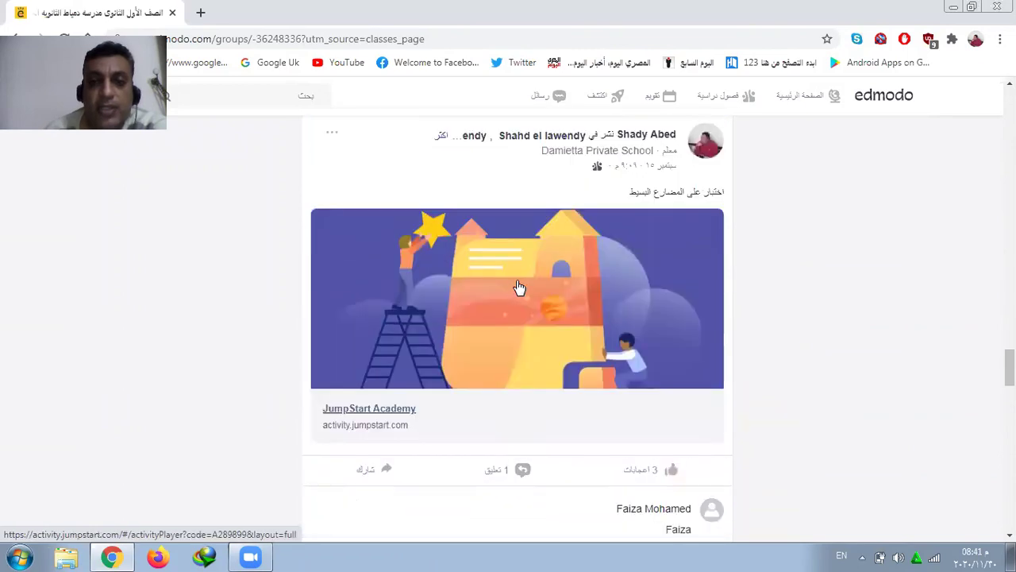
{"action": "scroll", "coordinate": [519, 287], "scroll_direction": "up", "scroll_amount": 1}
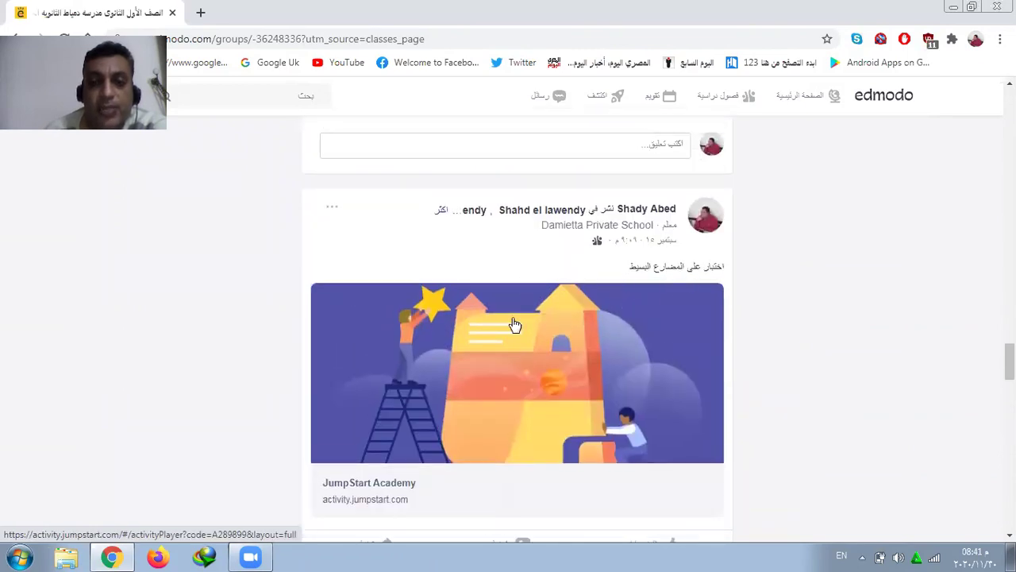
{"action": "scroll", "coordinate": [509, 321], "scroll_direction": "down", "scroll_amount": 3}
{"action": "scroll", "coordinate": [500, 324], "scroll_direction": "down", "scroll_amount": 4}
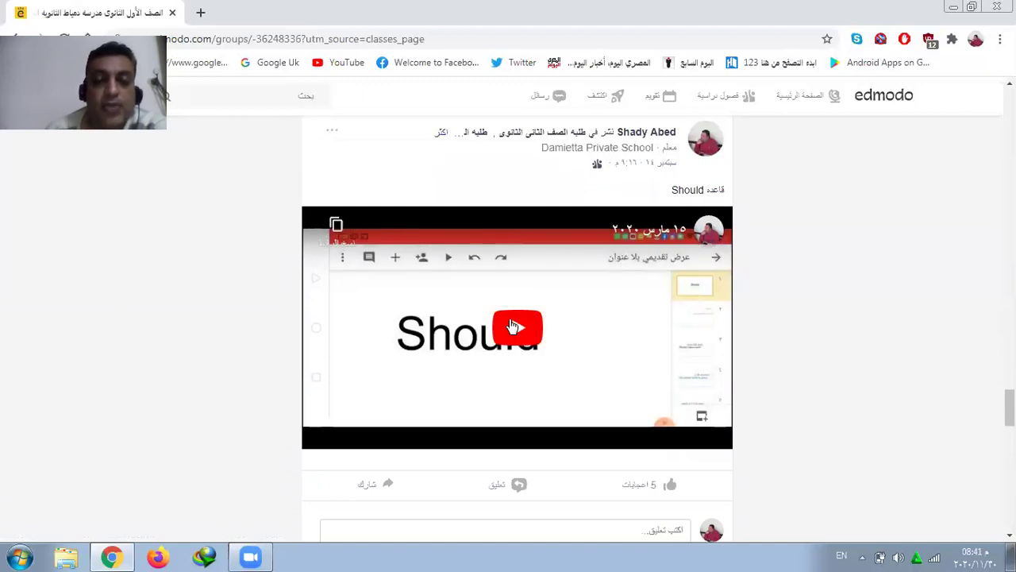
{"action": "left_click", "coordinate": [515, 327]}
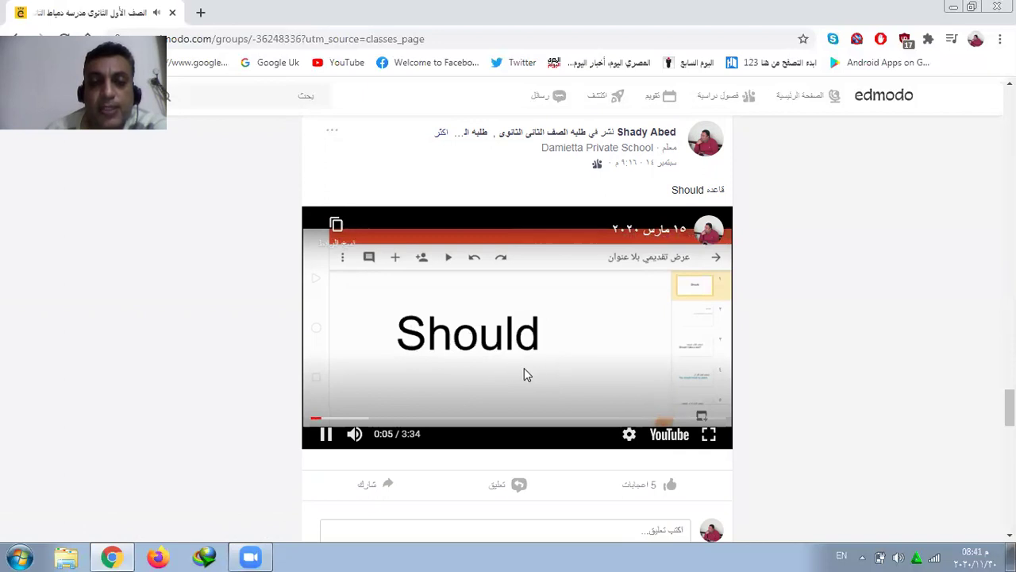
{"action": "left_click", "coordinate": [325, 434]}
Review the oldest posts in the class feed, including the YouTube channel link, the قواعد assignment and the English exam poll.
{"action": "scroll", "coordinate": [402, 386], "scroll_direction": "down", "scroll_amount": 10}
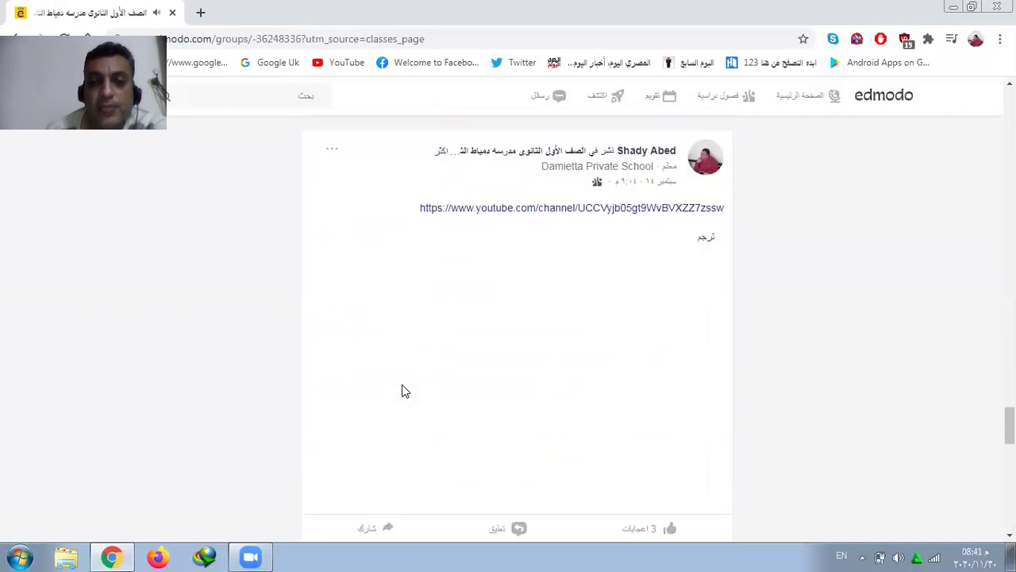
{"action": "scroll", "coordinate": [402, 384], "scroll_direction": "down", "scroll_amount": 1}
{"action": "scroll", "coordinate": [401, 385], "scroll_direction": "up", "scroll_amount": 1}
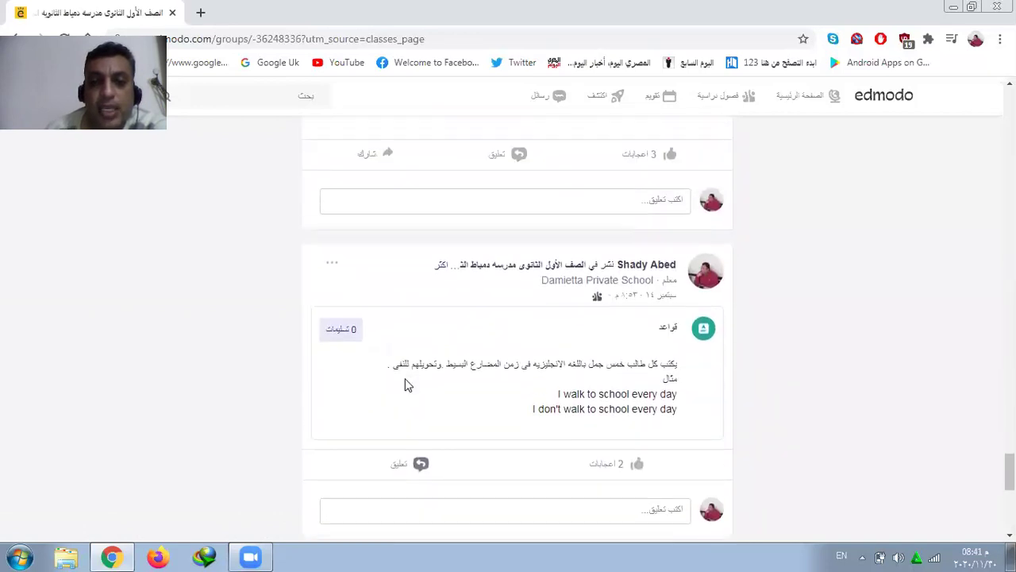
{"action": "scroll", "coordinate": [401, 354], "scroll_direction": "down", "scroll_amount": 8}
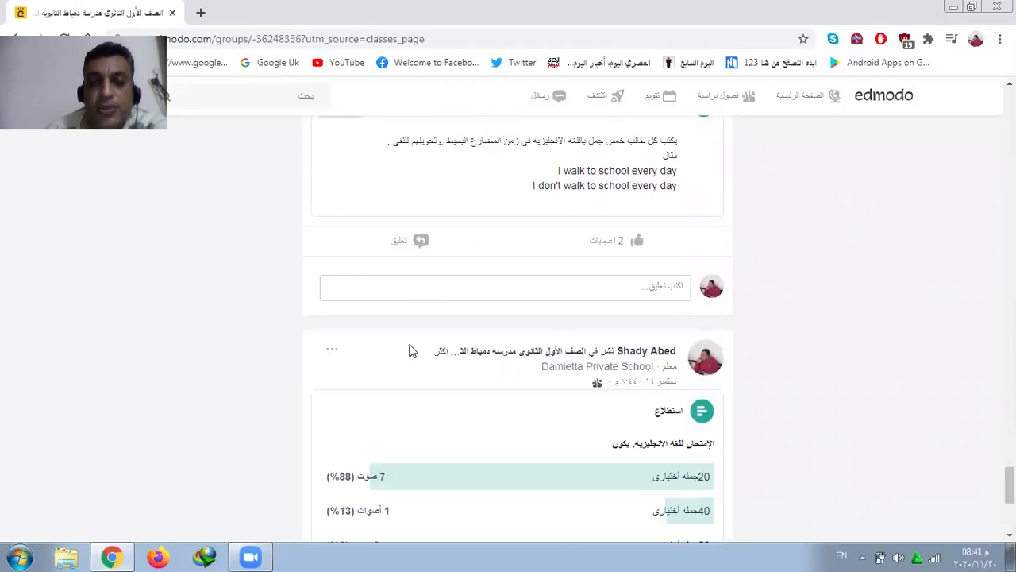
{"action": "scroll", "coordinate": [412, 351], "scroll_direction": "down", "scroll_amount": 1}
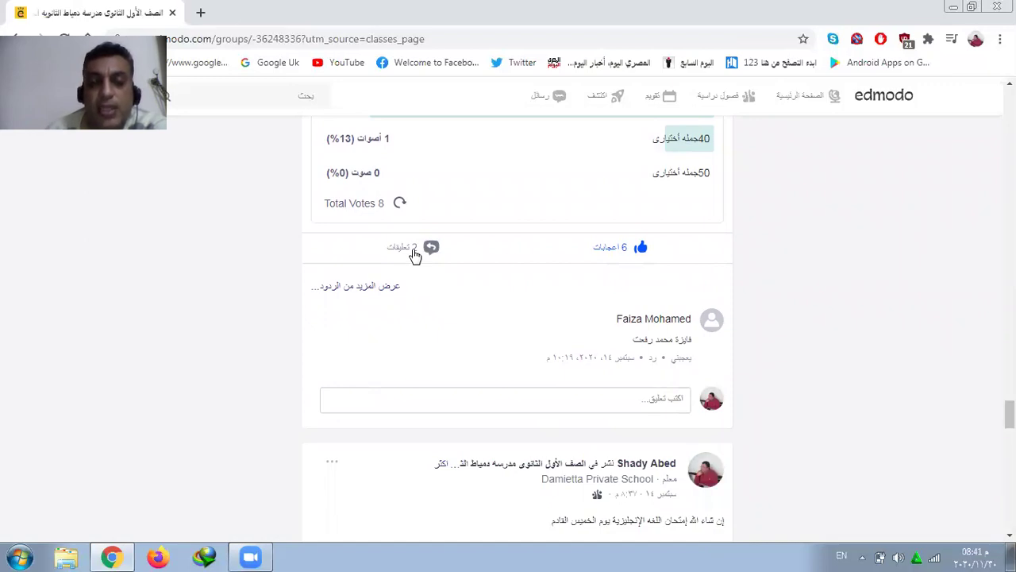
{"action": "scroll", "coordinate": [459, 319], "scroll_direction": "down", "scroll_amount": 10}
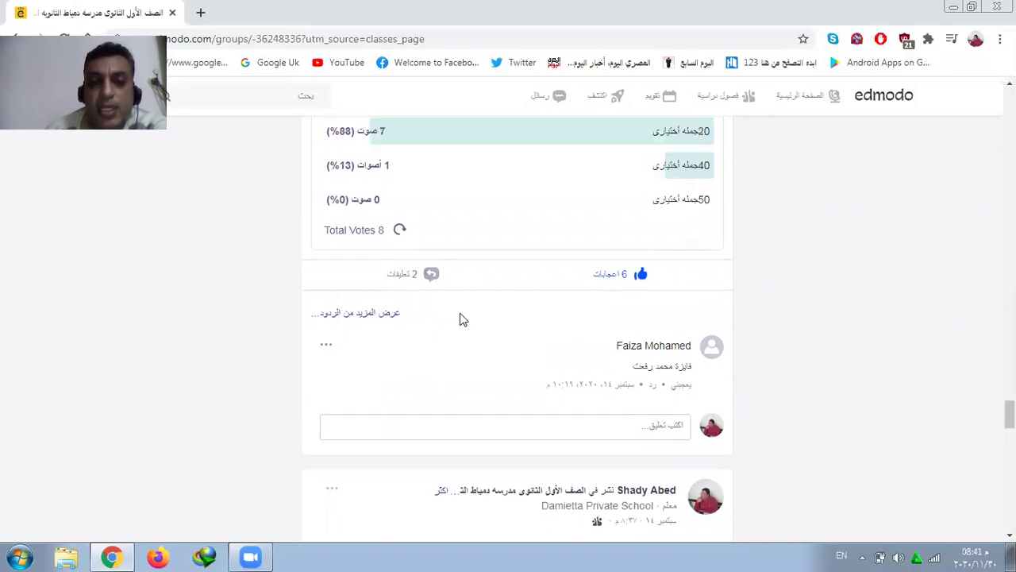
{"action": "scroll", "coordinate": [458, 317], "scroll_direction": "up", "scroll_amount": 15}
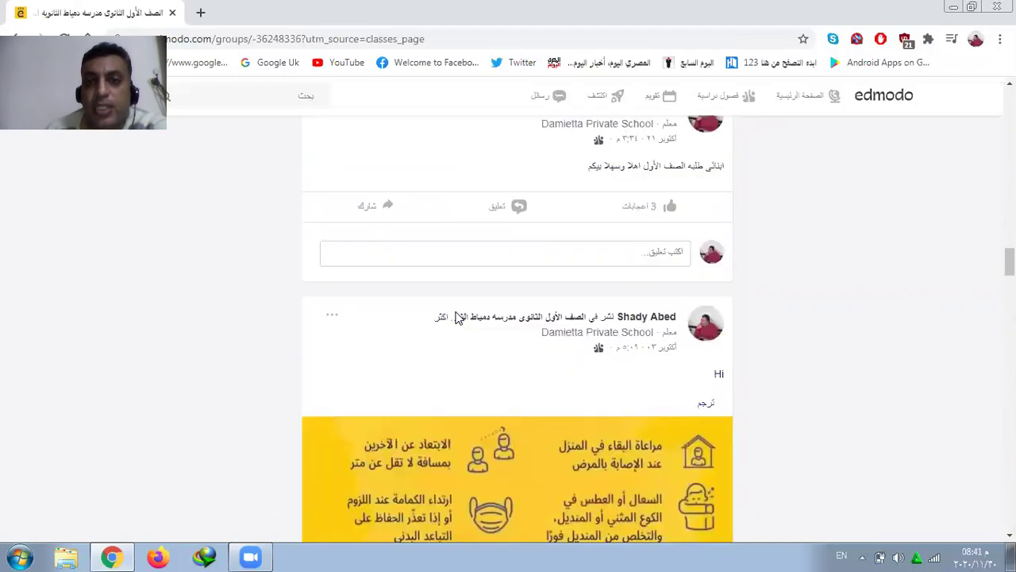
{"action": "scroll", "coordinate": [456, 314], "scroll_direction": "up", "scroll_amount": 10}
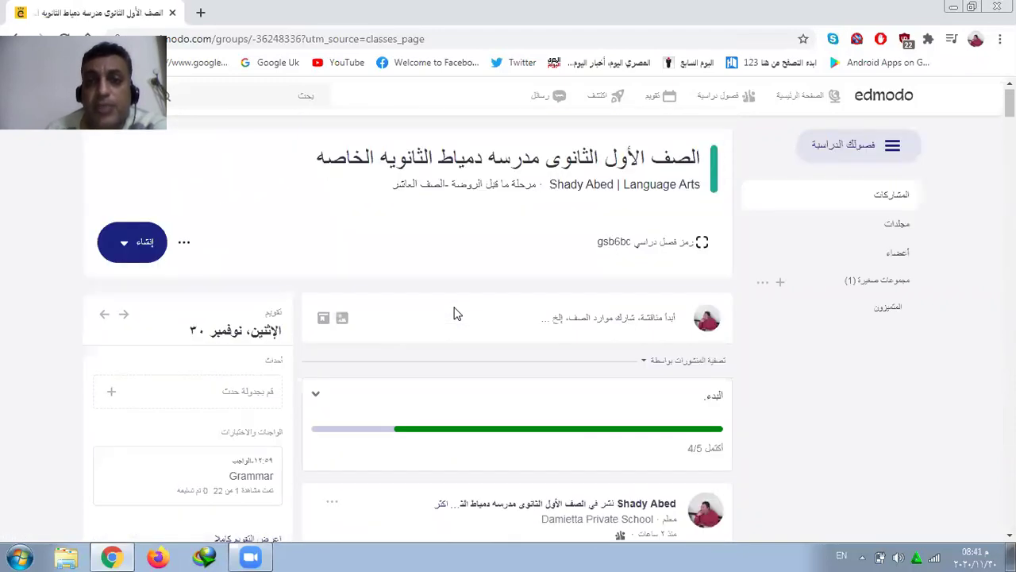
Open the class's members page (أعضاء) and examine the student list with each student's participation status and parent contact option.
{"action": "mouse_move", "coordinate": [222, 268]}
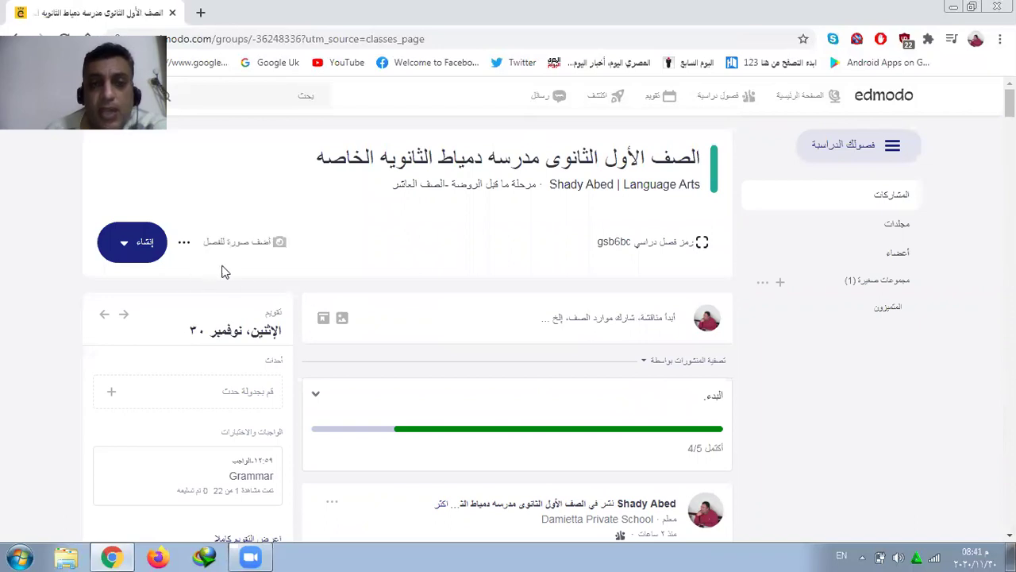
{"action": "left_click", "coordinate": [898, 254]}
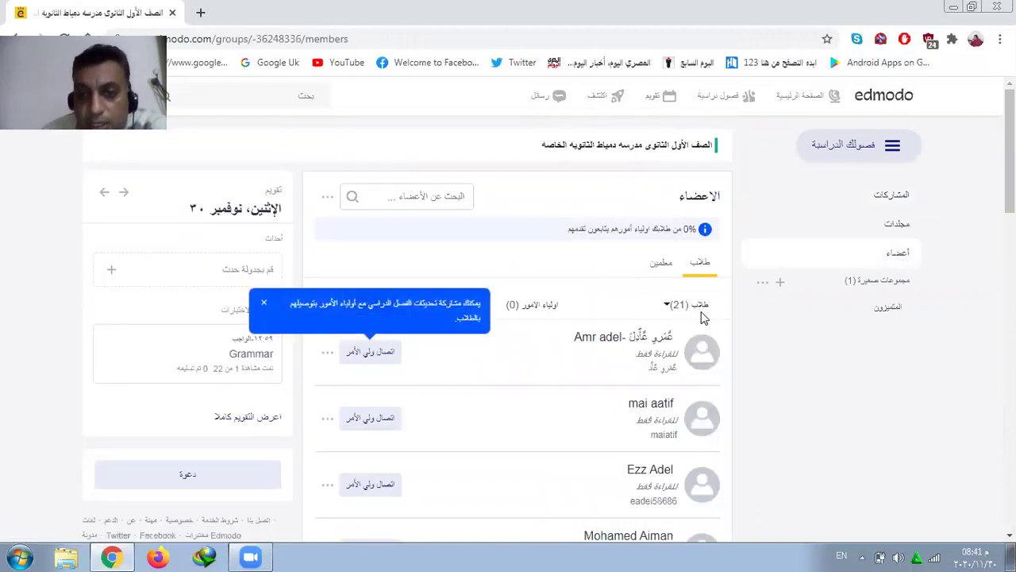
{"action": "scroll", "coordinate": [513, 360], "scroll_direction": "down", "scroll_amount": 1}
{"action": "scroll", "coordinate": [512, 360], "scroll_direction": "down", "scroll_amount": 1}
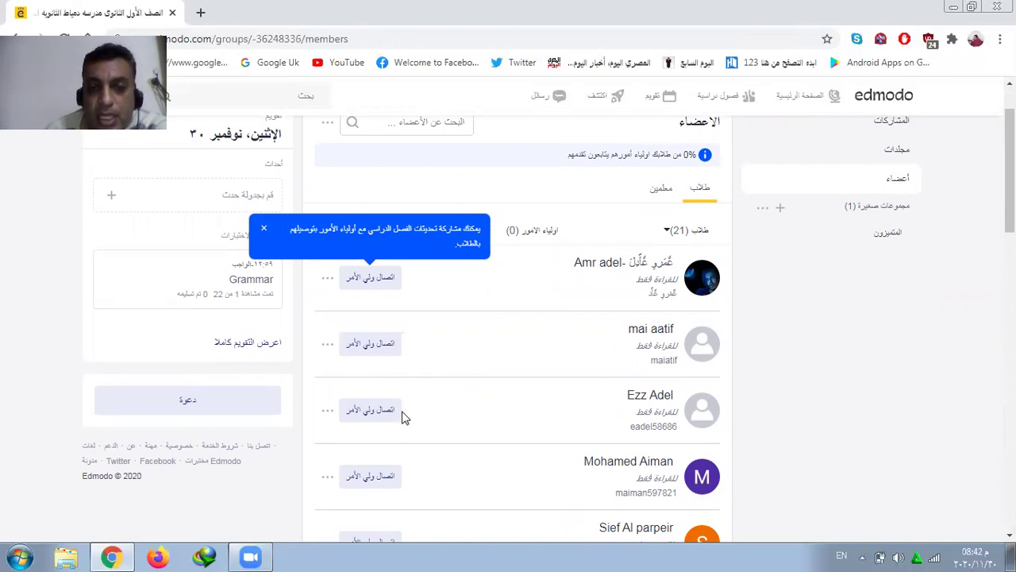
{"action": "scroll", "coordinate": [520, 467], "scroll_direction": "up", "scroll_amount": 1}
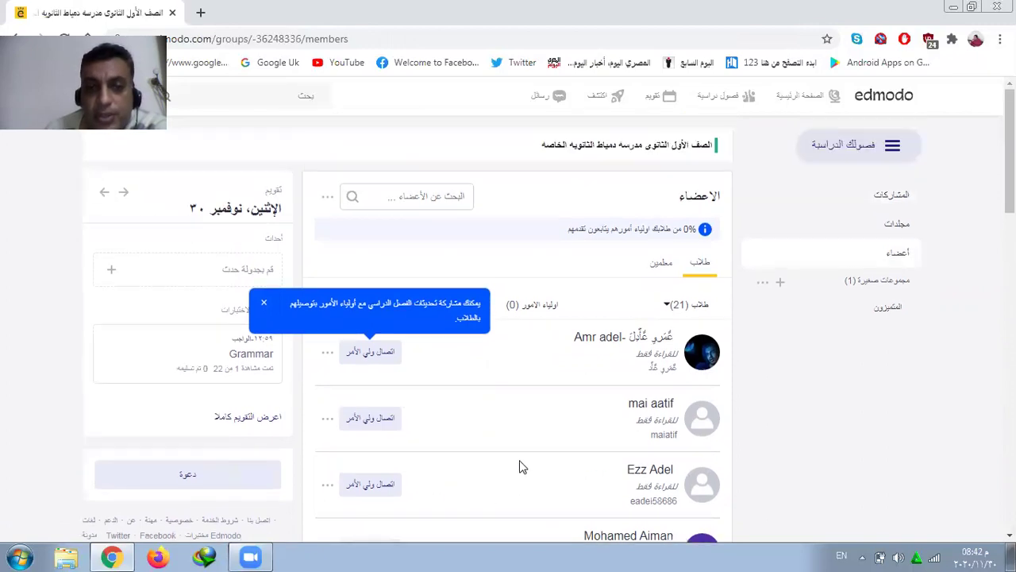
{"action": "scroll", "coordinate": [512, 459], "scroll_direction": "down", "scroll_amount": 3}
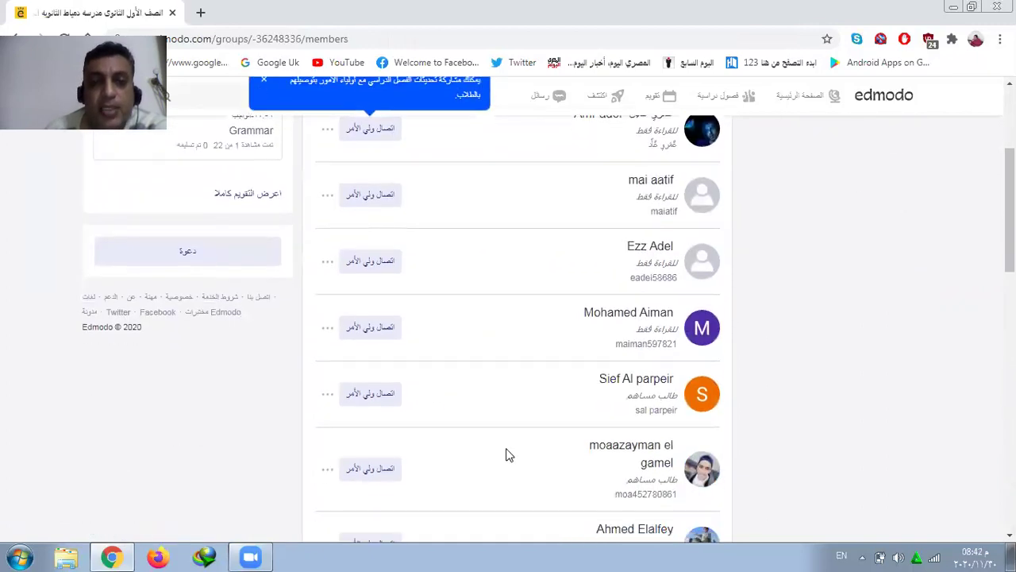
{"action": "scroll", "coordinate": [509, 454], "scroll_direction": "down", "scroll_amount": 2}
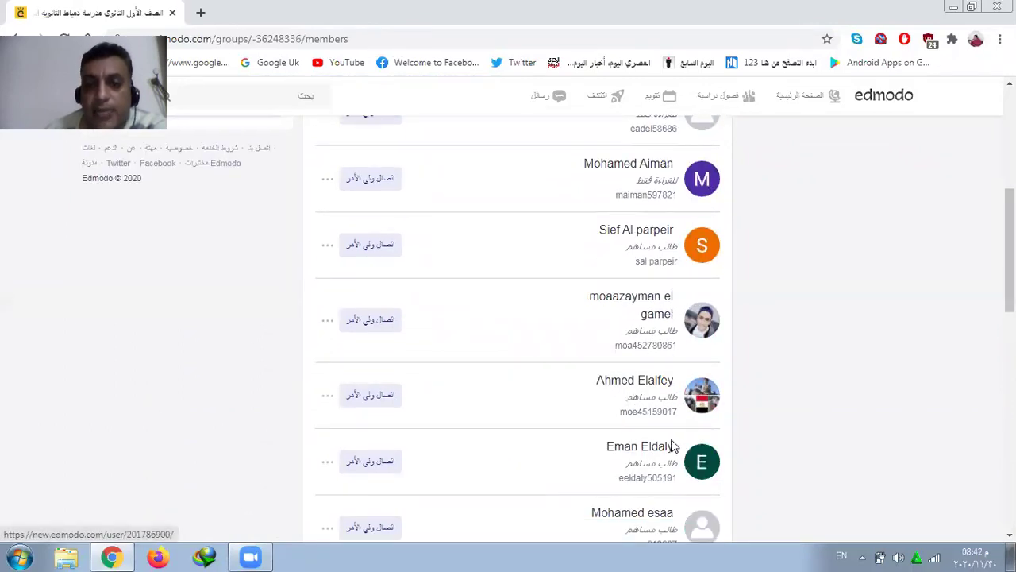
{"action": "scroll", "coordinate": [601, 441], "scroll_direction": "down", "scroll_amount": 2}
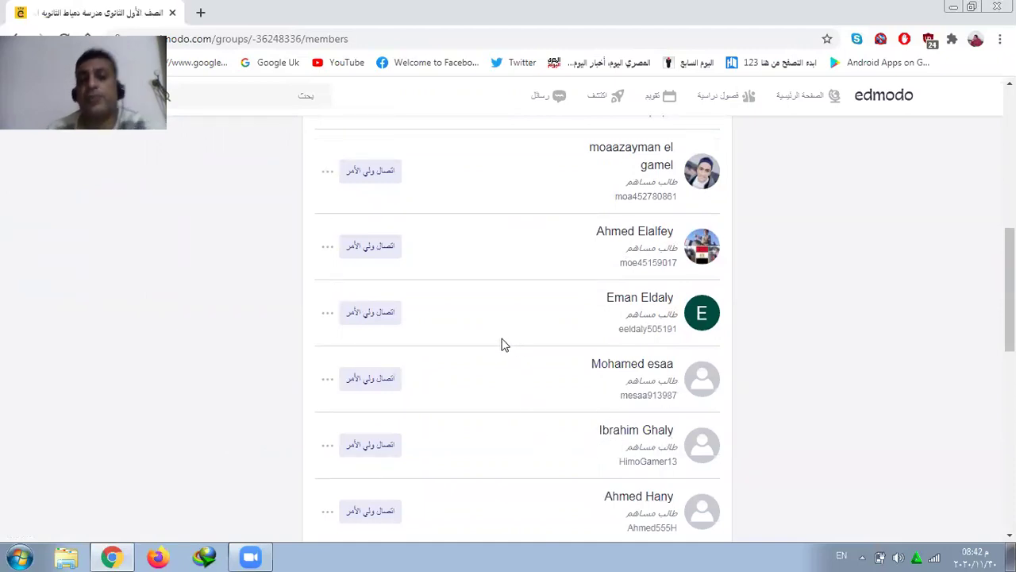
{"action": "scroll", "coordinate": [500, 335], "scroll_direction": "up", "scroll_amount": 3}
{"action": "scroll", "coordinate": [500, 335], "scroll_direction": "up", "scroll_amount": 4}
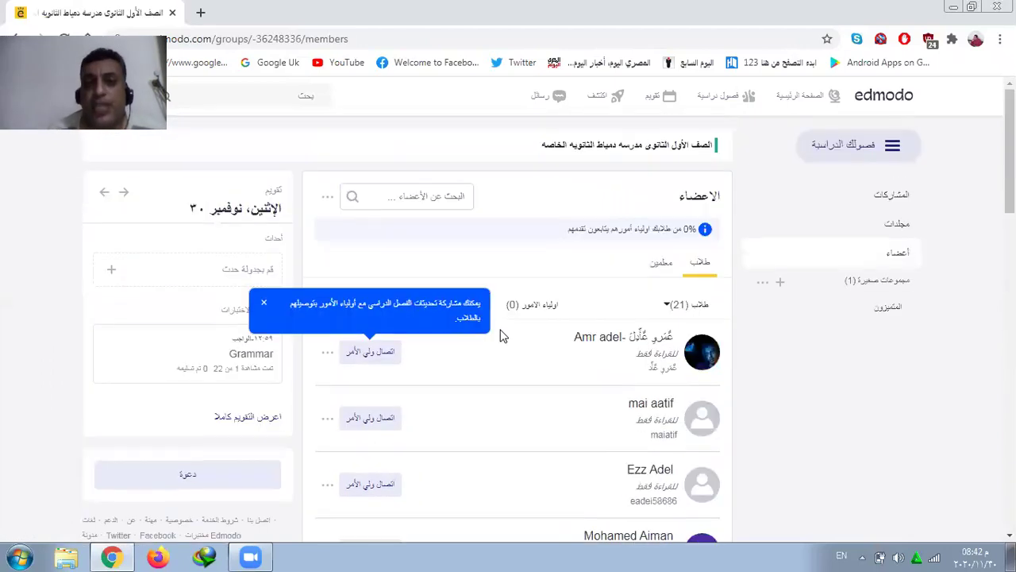